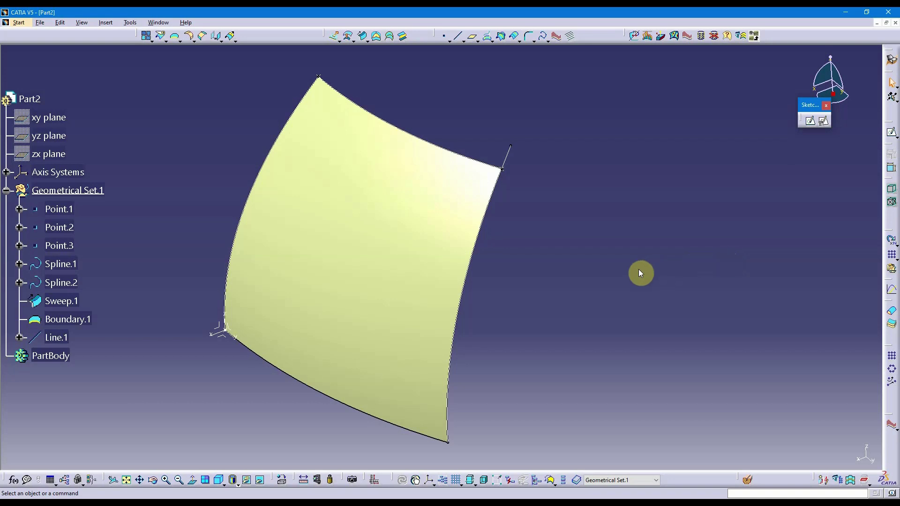
# Create a plane normal to Spline.2 at Point.3, on the surface's corner.
pyautogui.moveTo(633, 273); pyautogui.dragTo(494, 207, button='middle')
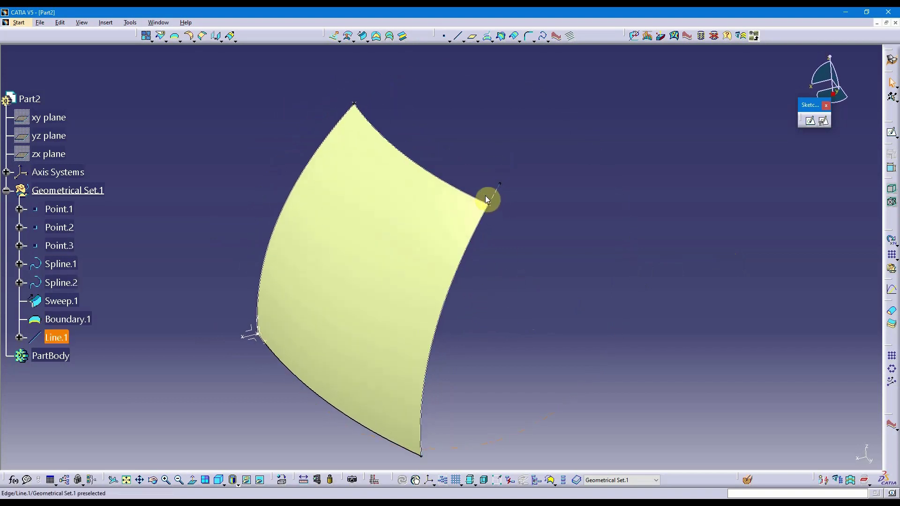
pyautogui.moveTo(494, 312); pyautogui.dragTo(496, 310, button='middle')
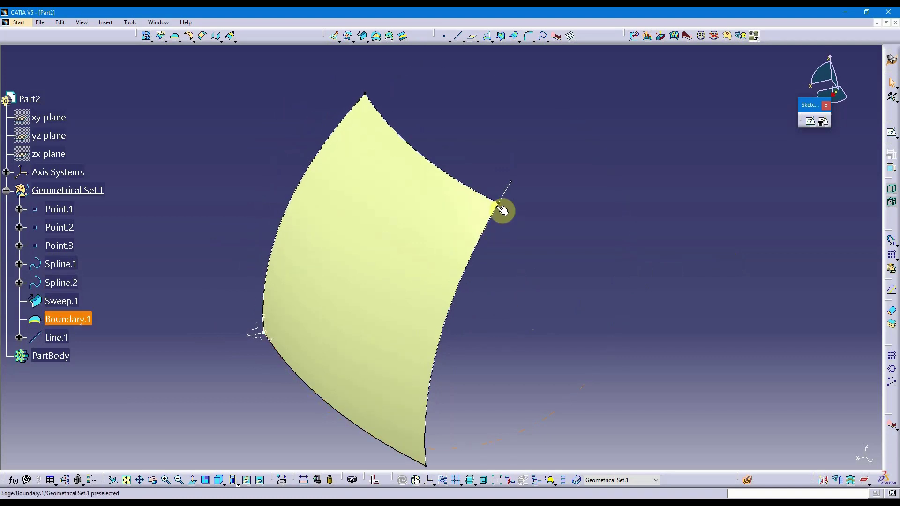
pyautogui.moveTo(533, 239); pyautogui.dragTo(514, 268, button='middle')
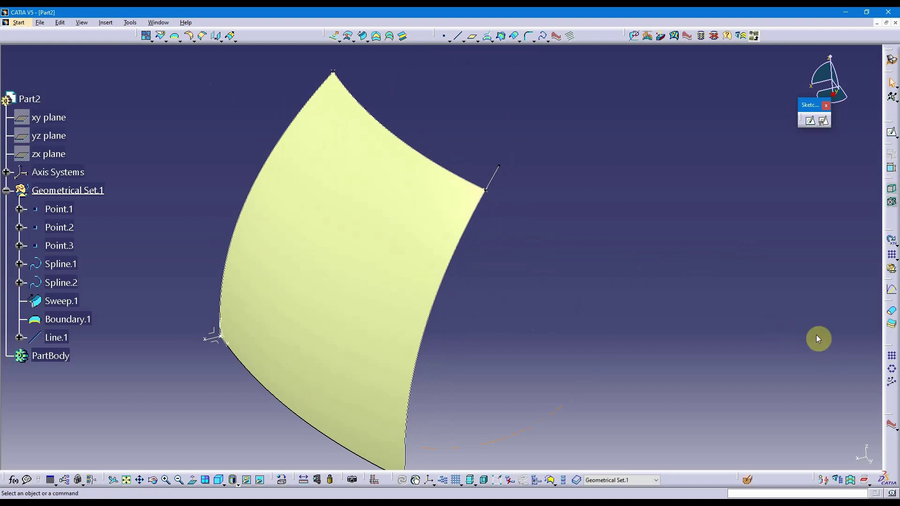
pyautogui.click(473, 37)
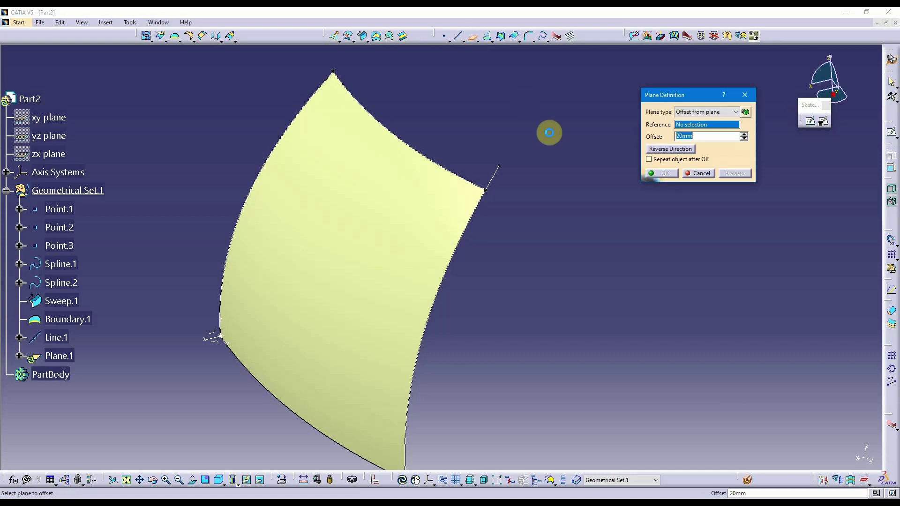
pyautogui.keyDown('ctrl'); pyautogui.moveTo(623, 239); pyautogui.dragTo(599, 231, button='middle'); pyautogui.keyUp('ctrl')
pyautogui.click(734, 112)
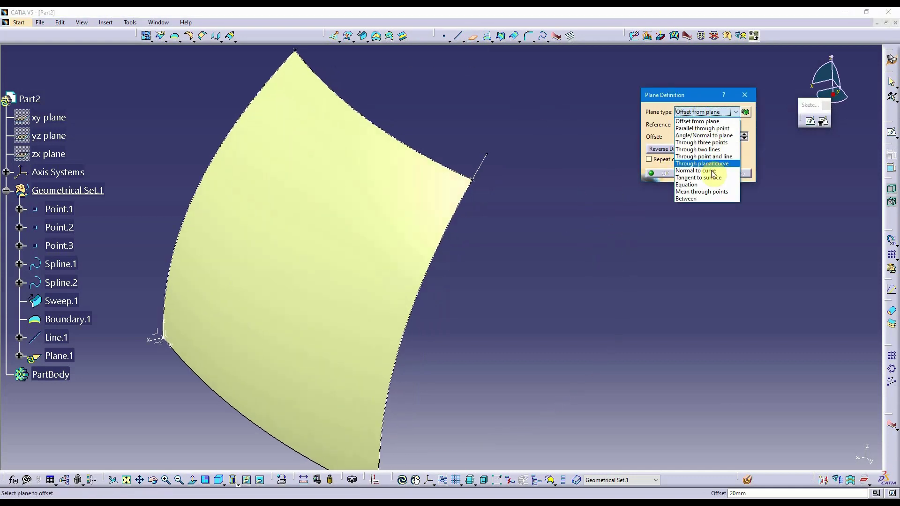
pyautogui.click(711, 171)
pyautogui.keyDown('ctrl'); pyautogui.moveTo(574, 197); pyautogui.dragTo(522, 261, button='middle'); pyautogui.keyUp('ctrl')
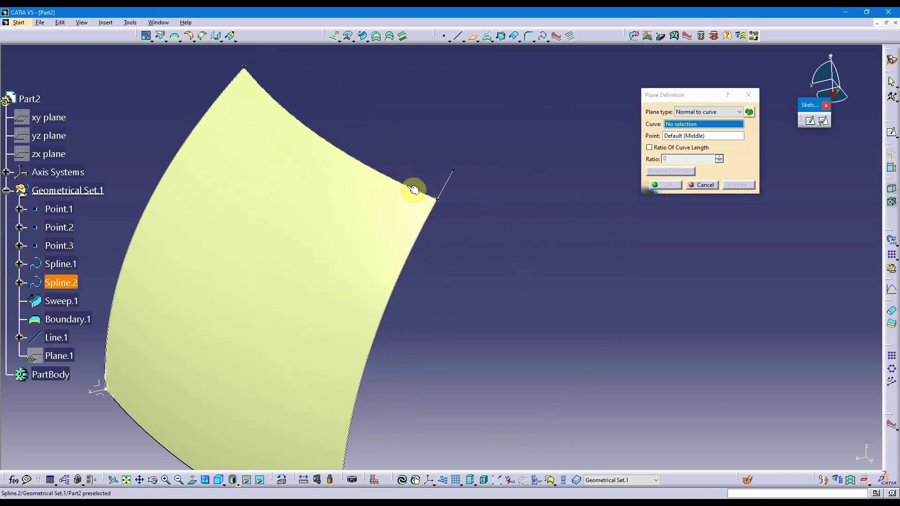
pyautogui.click(388, 177)
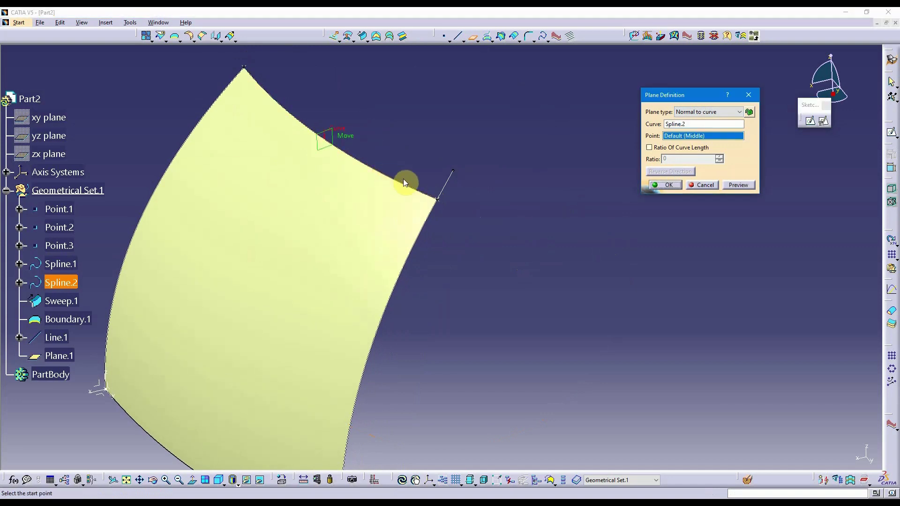
pyautogui.click(443, 204)
pyautogui.moveTo(476, 219)
pyautogui.mouseDown(button='middle')
pyautogui.moveTo(494, 219)
pyautogui.moveTo(478, 209)
pyautogui.mouseUp(button='middle')
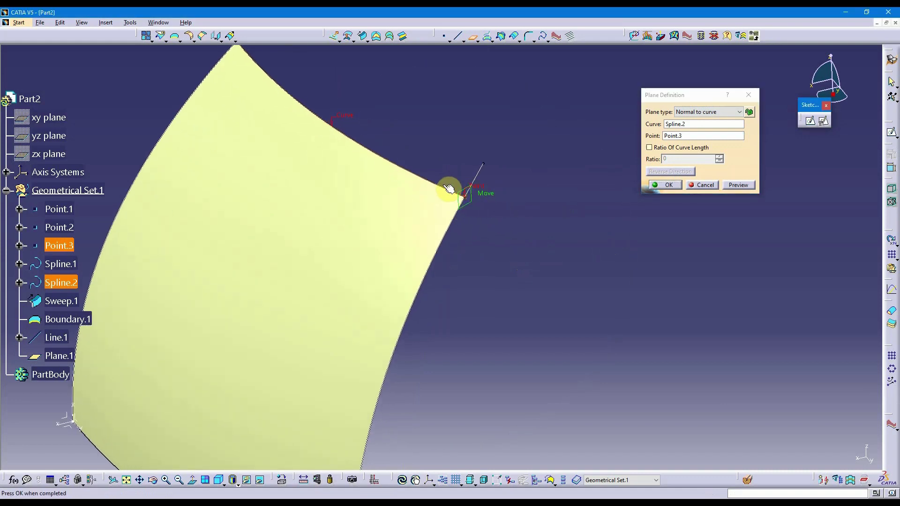
pyautogui.click(665, 185)
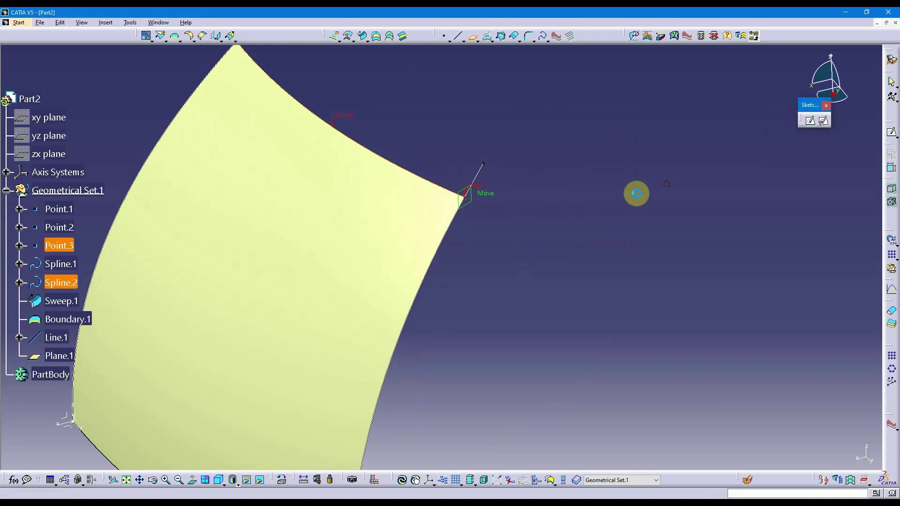
# Close the floating Sketcher toolbar.
pyautogui.moveTo(586, 220); pyautogui.dragTo(528, 268, button='middle')
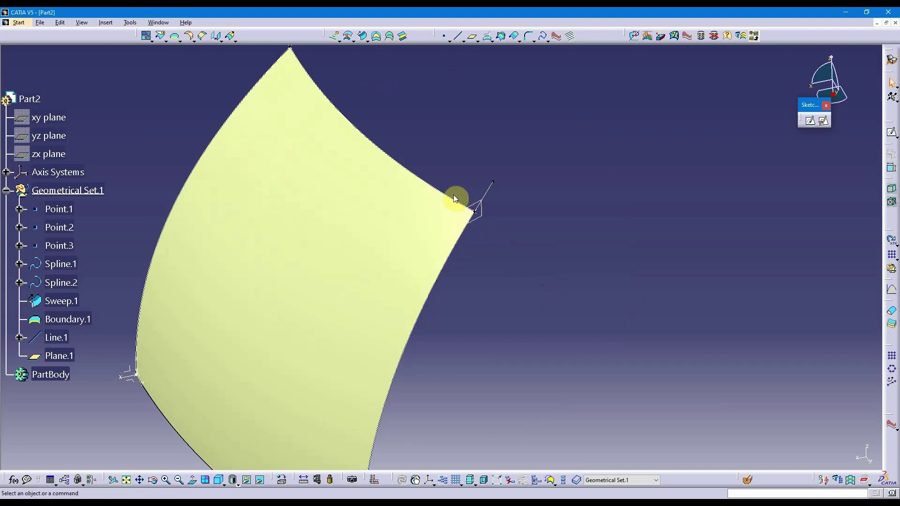
pyautogui.moveTo(452, 177); pyautogui.dragTo(465, 192, button='middle')
pyautogui.moveTo(411, 291); pyautogui.dragTo(405, 285, button='middle')
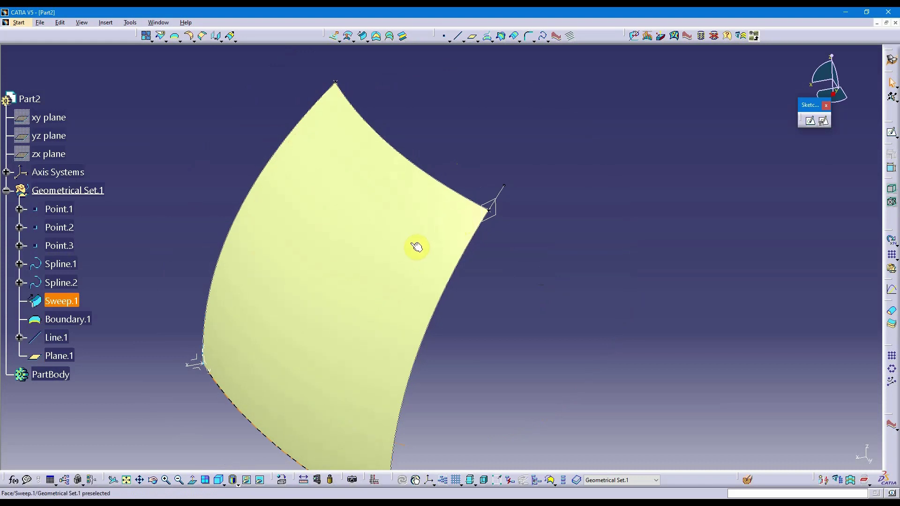
pyautogui.moveTo(382, 248); pyautogui.dragTo(514, 287, button='middle')
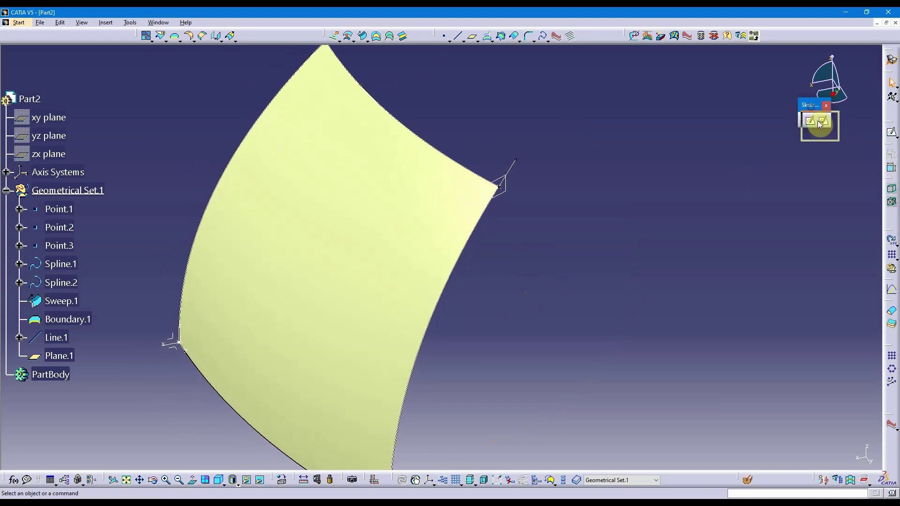
pyautogui.moveTo(817, 123); pyautogui.dragTo(825, 142)
pyautogui.click(834, 123)
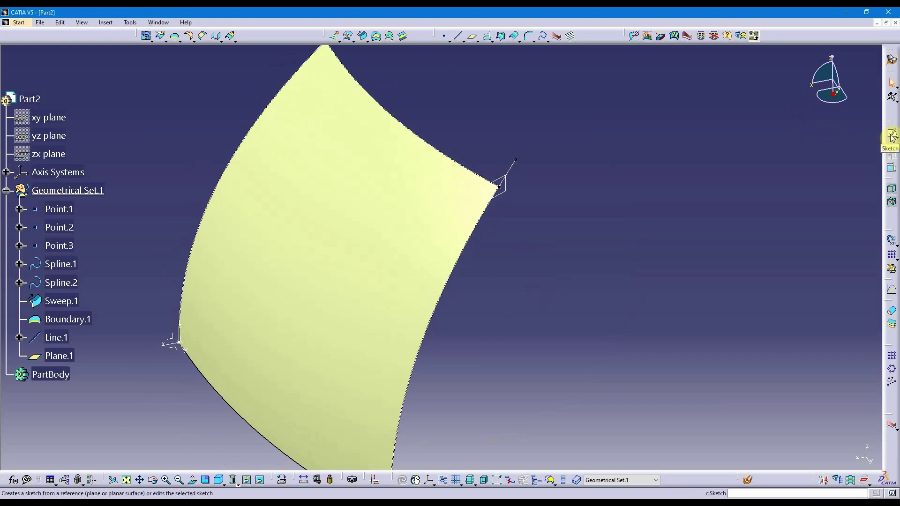
# Open a trial sketch on Plane.1 to examine where its origin and axes lie relative to the surface, and exit it.
pyautogui.click(892, 135)
pyautogui.click(509, 192)
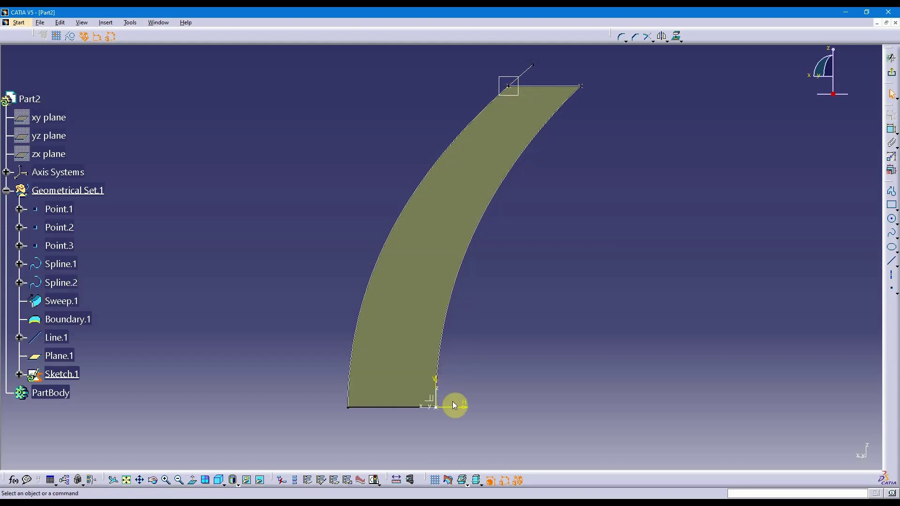
pyautogui.moveTo(458, 372); pyautogui.dragTo(421, 346, button='middle')
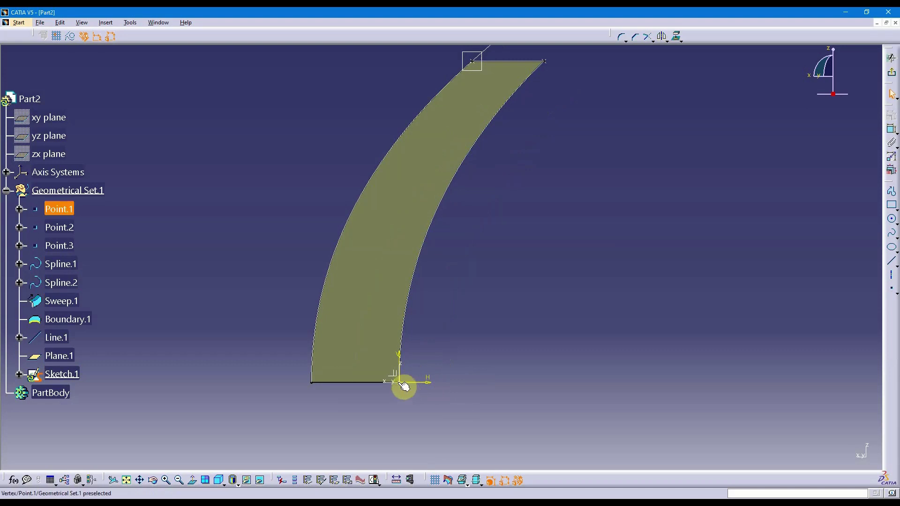
pyautogui.moveTo(430, 333)
pyautogui.mouseDown(button='middle')
pyautogui.moveTo(403, 275)
pyautogui.moveTo(443, 313)
pyautogui.moveTo(432, 332)
pyautogui.moveTo(366, 331)
pyautogui.moveTo(397, 338)
pyautogui.moveTo(412, 360)
pyautogui.moveTo(413, 397)
pyautogui.mouseUp(button='middle')
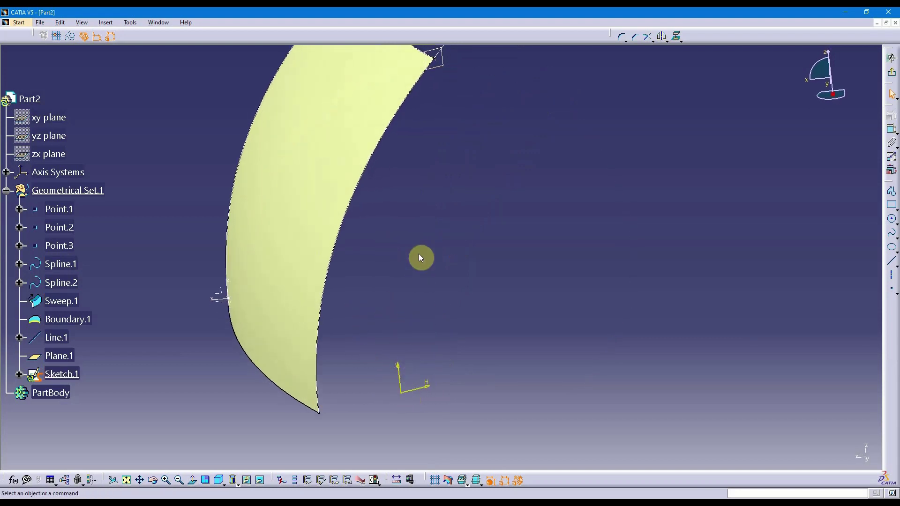
pyautogui.moveTo(420, 258); pyautogui.dragTo(408, 372, button='middle')
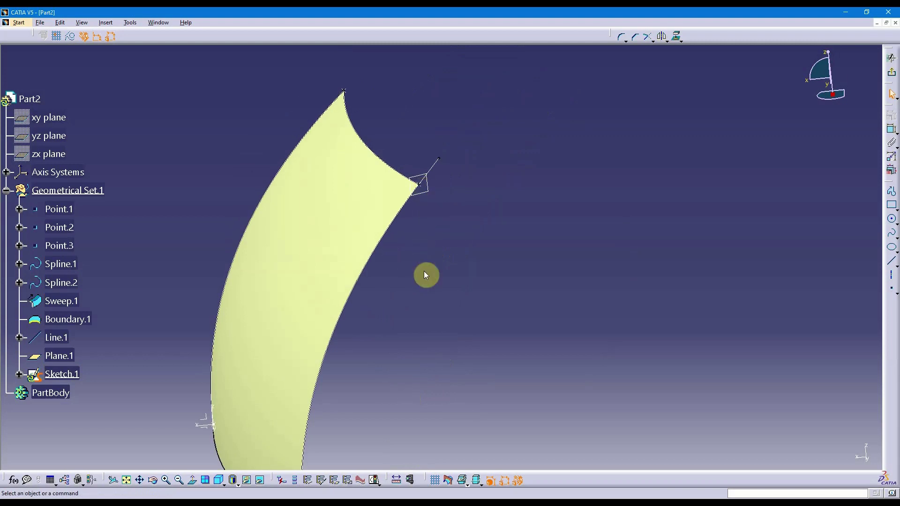
pyautogui.moveTo(426, 273); pyautogui.dragTo(408, 294, button='middle')
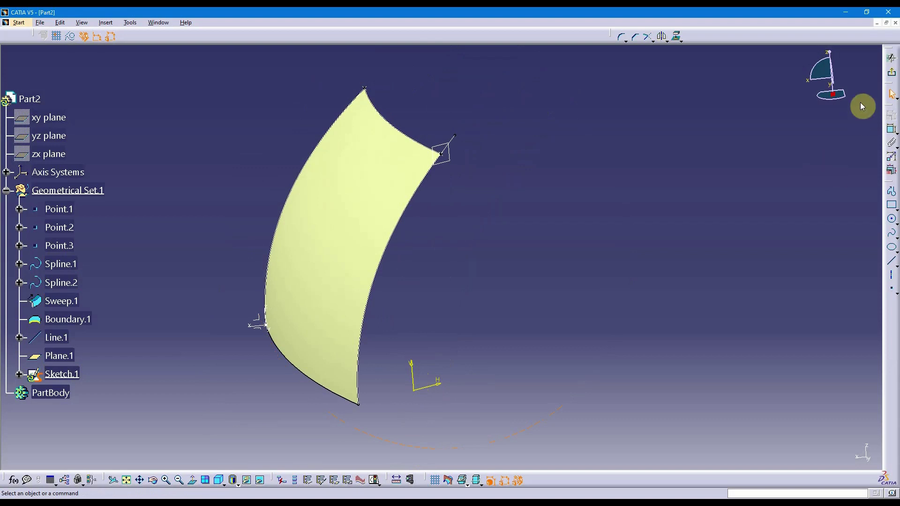
pyautogui.click(891, 72)
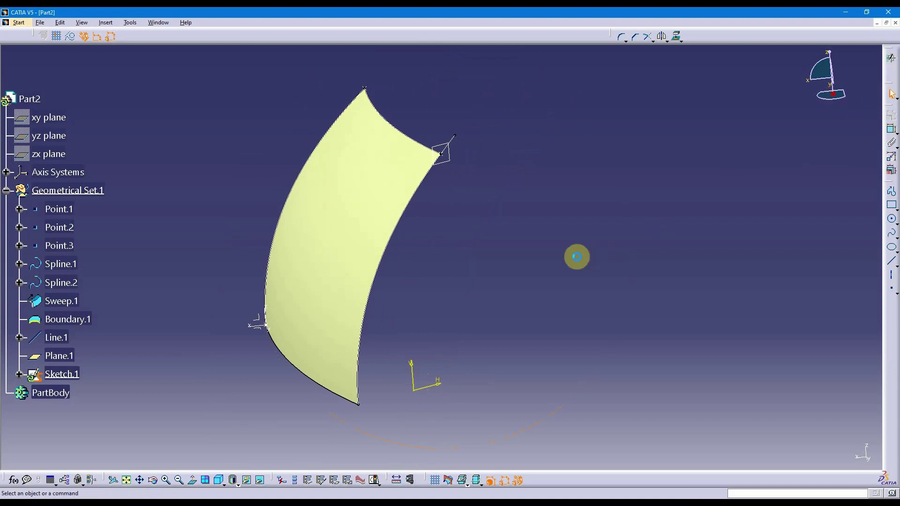
# Start a positioned sketch with Plane.1 as its planar support.
pyautogui.moveTo(549, 314); pyautogui.dragTo(488, 328, button='middle')
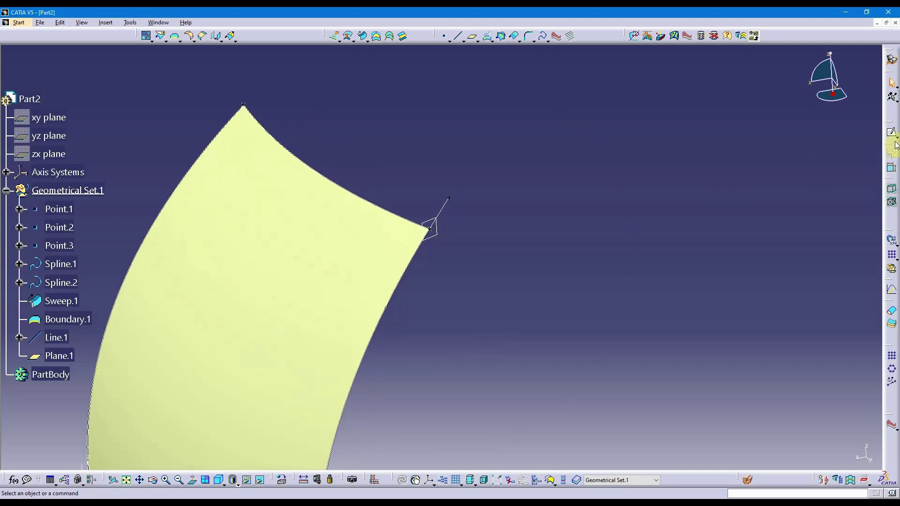
pyautogui.click(878, 149)
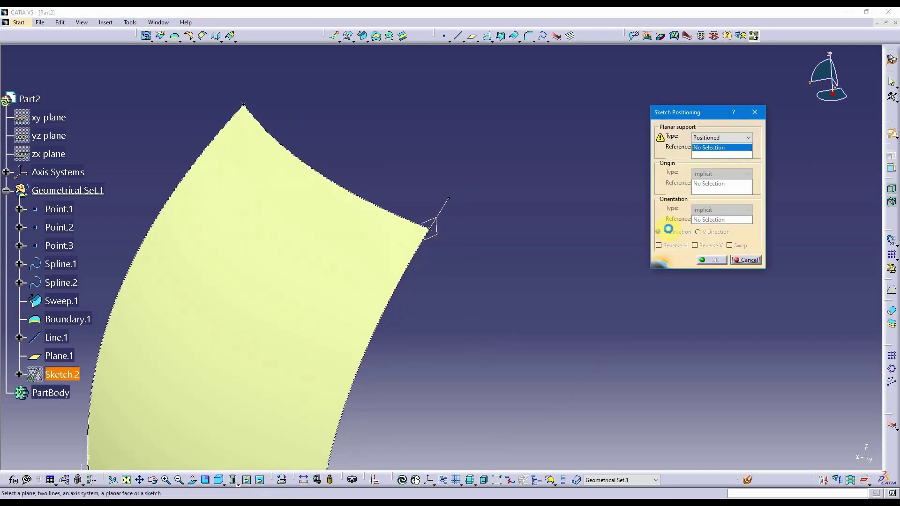
pyautogui.moveTo(707, 114); pyautogui.dragTo(678, 119)
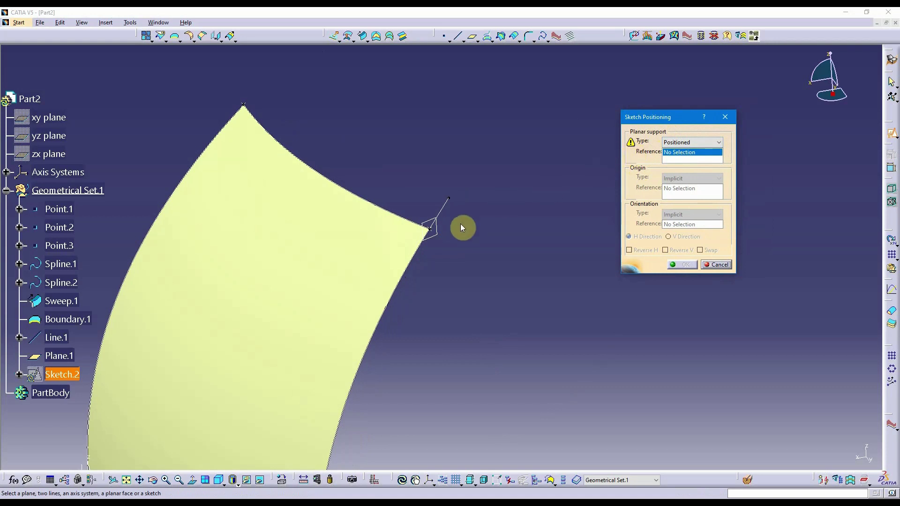
pyautogui.rightClick(673, 161)
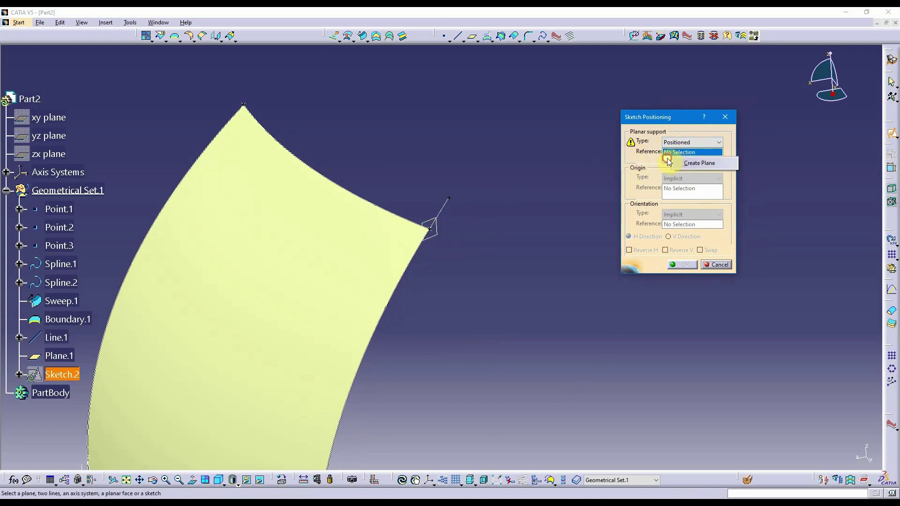
pyautogui.click(667, 158)
pyautogui.rightClick(672, 159)
pyautogui.click(665, 158)
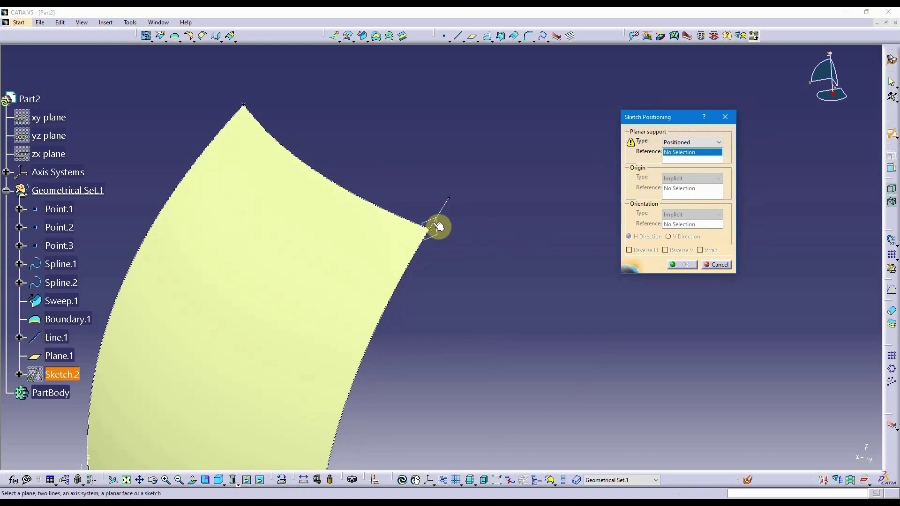
pyautogui.moveTo(458, 224); pyautogui.dragTo(500, 218, button='middle')
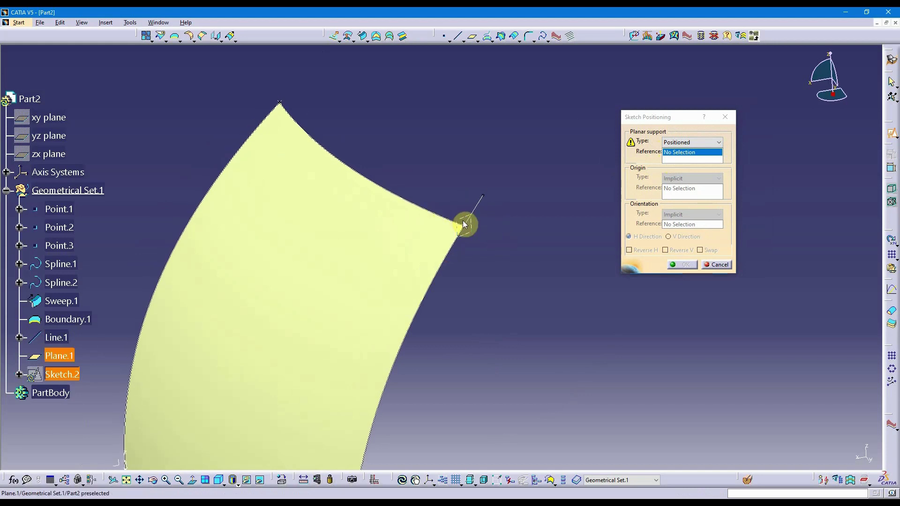
pyautogui.click(474, 226)
# Examine the positioned sketch's implicit axes and set its origin type to Part origin.
pyautogui.moveTo(504, 296); pyautogui.dragTo(608, 220, button='middle')
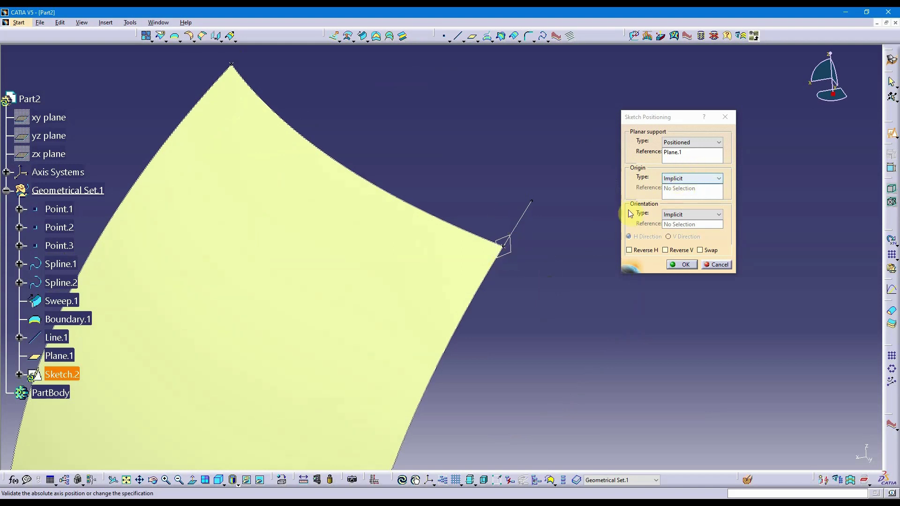
pyautogui.moveTo(610, 207); pyautogui.dragTo(364, 277, button='middle')
pyautogui.moveTo(453, 382)
pyautogui.mouseDown(button='middle')
pyautogui.moveTo(435, 322)
pyautogui.moveTo(480, 361)
pyautogui.moveTo(476, 383)
pyautogui.moveTo(428, 305)
pyautogui.moveTo(464, 315)
pyautogui.mouseUp(button='middle')
pyautogui.click(689, 179)
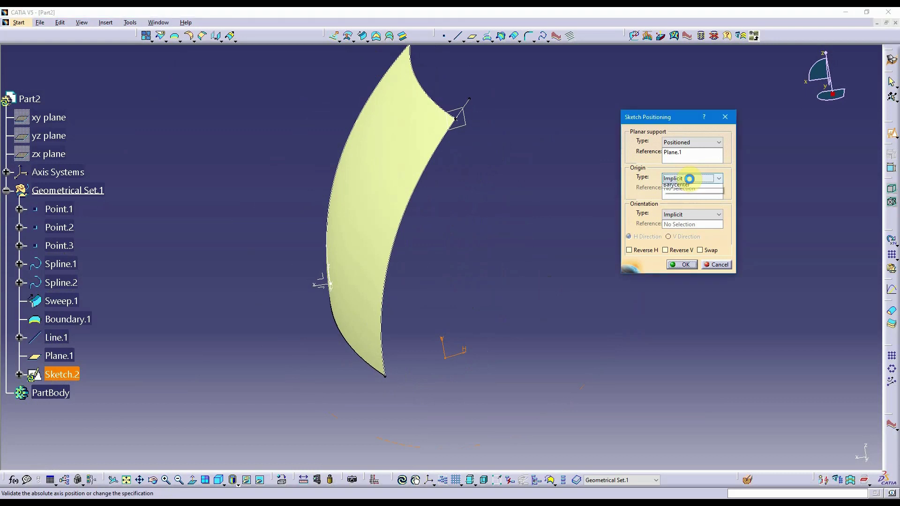
pyautogui.click(694, 195)
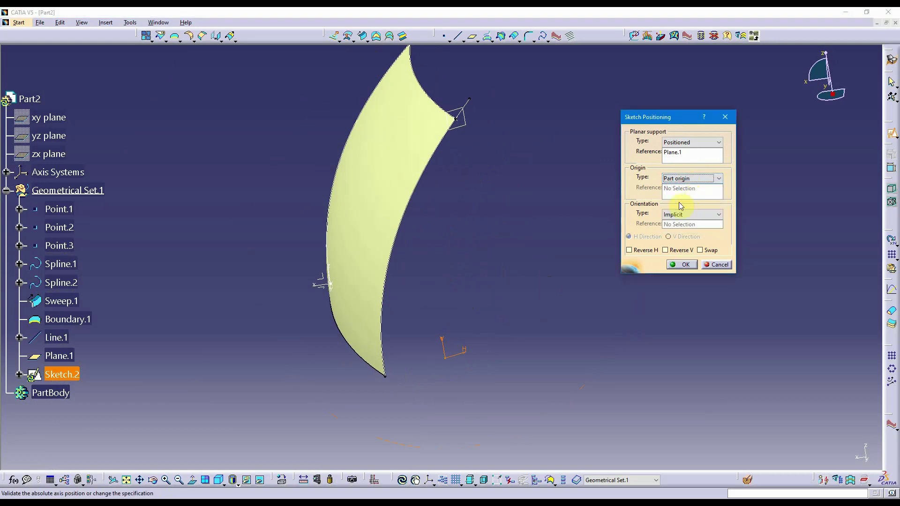
pyautogui.moveTo(471, 359); pyautogui.dragTo(488, 349, button='middle')
# Set the sketch origin to Projection point at Point.3, keep the implicit orientation, and enter the positioned sketch.
pyautogui.click(681, 179)
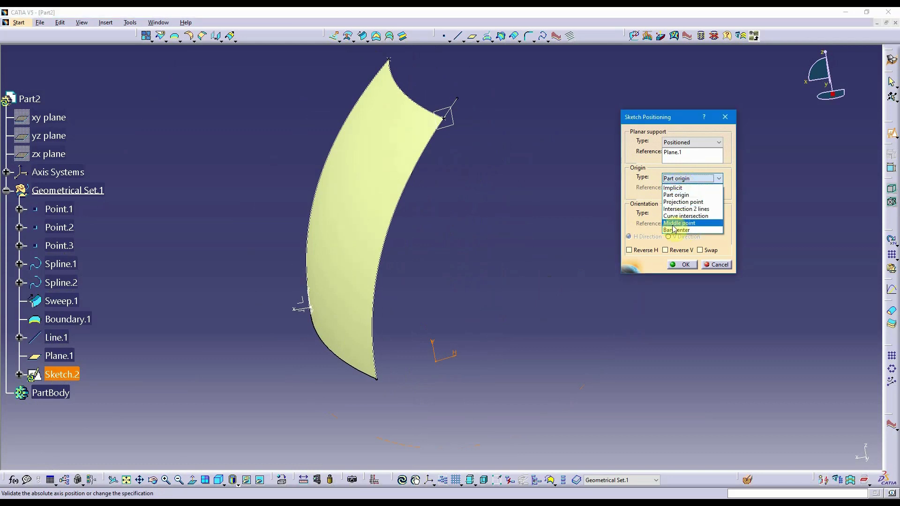
pyautogui.click(681, 203)
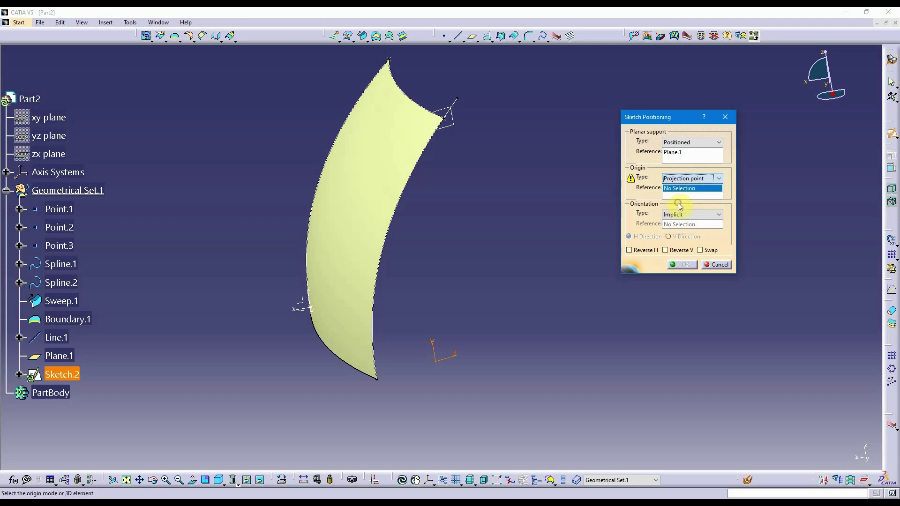
pyautogui.moveTo(554, 214); pyautogui.dragTo(473, 179, button='middle')
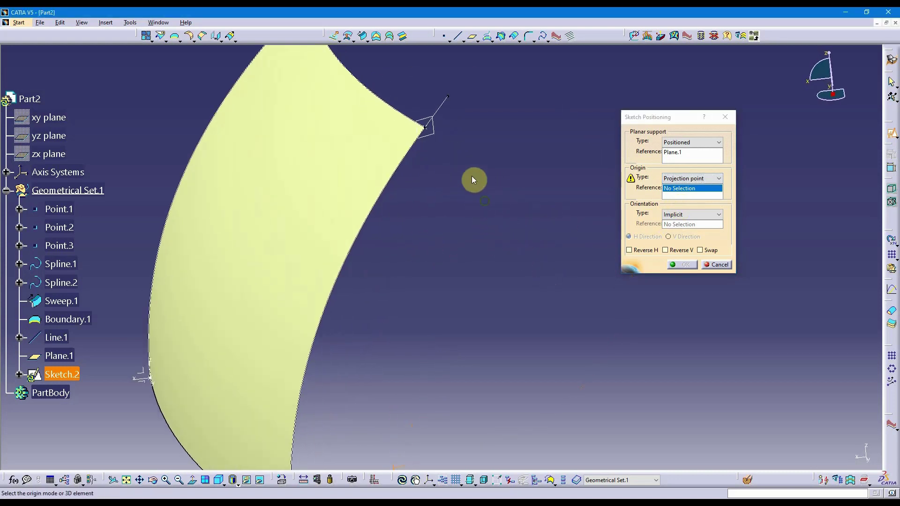
pyautogui.click(431, 133)
pyautogui.moveTo(461, 179)
pyautogui.mouseDown(button='middle')
pyautogui.moveTo(514, 312)
pyautogui.moveTo(514, 275)
pyautogui.moveTo(461, 296)
pyautogui.moveTo(466, 278)
pyautogui.mouseUp(button='middle')
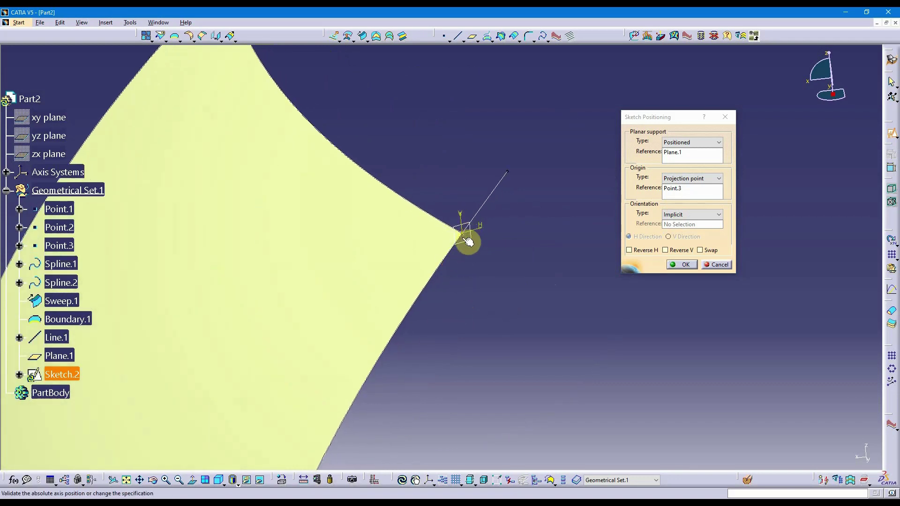
pyautogui.moveTo(468, 221); pyautogui.dragTo(512, 283, button='middle')
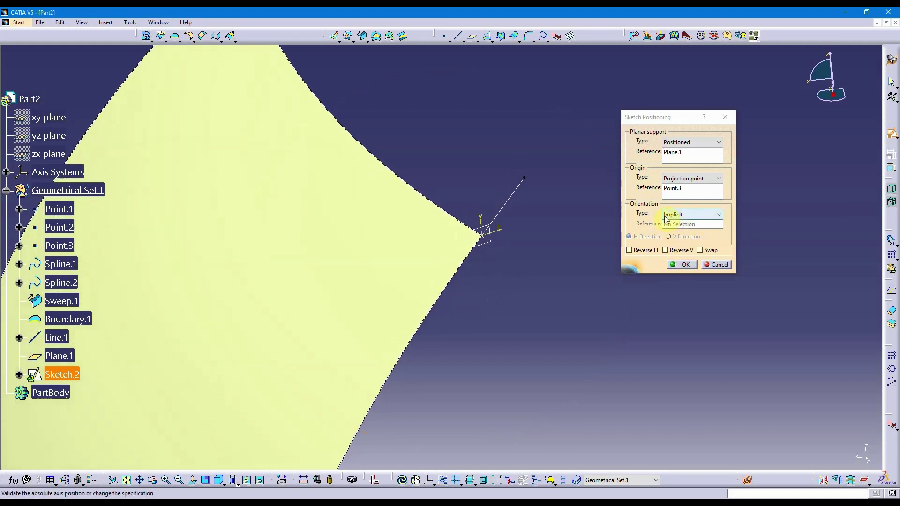
pyautogui.click(681, 266)
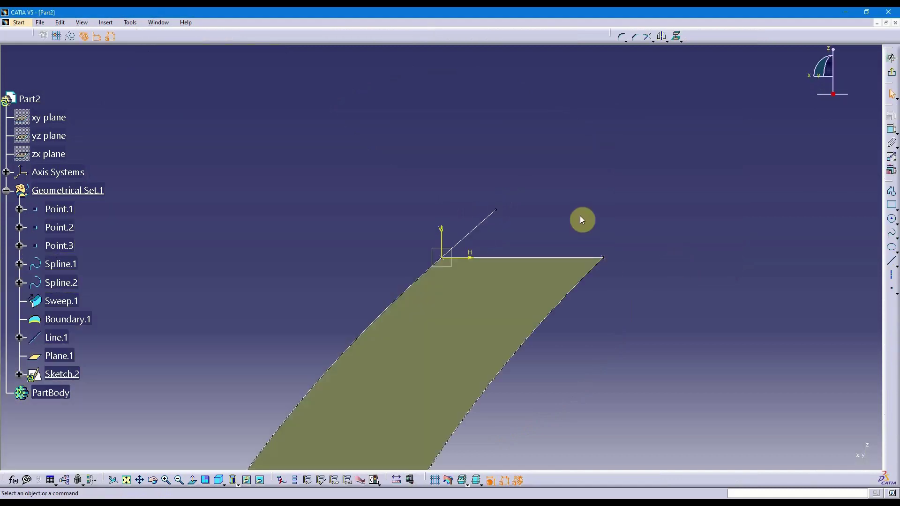
pyautogui.moveTo(581, 219)
pyautogui.mouseDown(button='middle')
pyautogui.moveTo(623, 217)
pyautogui.moveTo(628, 187)
pyautogui.mouseUp(button='middle')
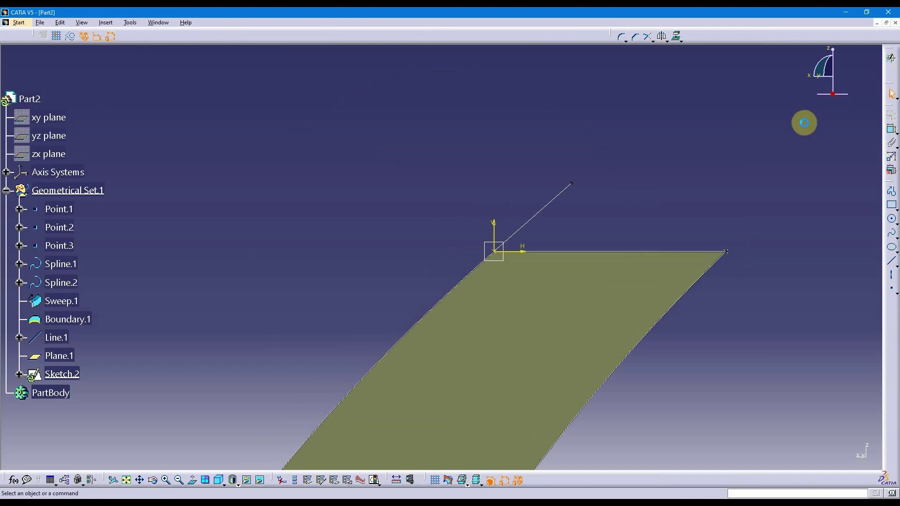
# Undo the positioned sketch that used the implicit orientation.
pyautogui.hotkey('ctrl', 'z')
pyautogui.moveTo(587, 266); pyautogui.dragTo(620, 275, button='middle')
pyautogui.click(640, 201)
pyautogui.moveTo(538, 314); pyautogui.dragTo(526, 288, button='middle')
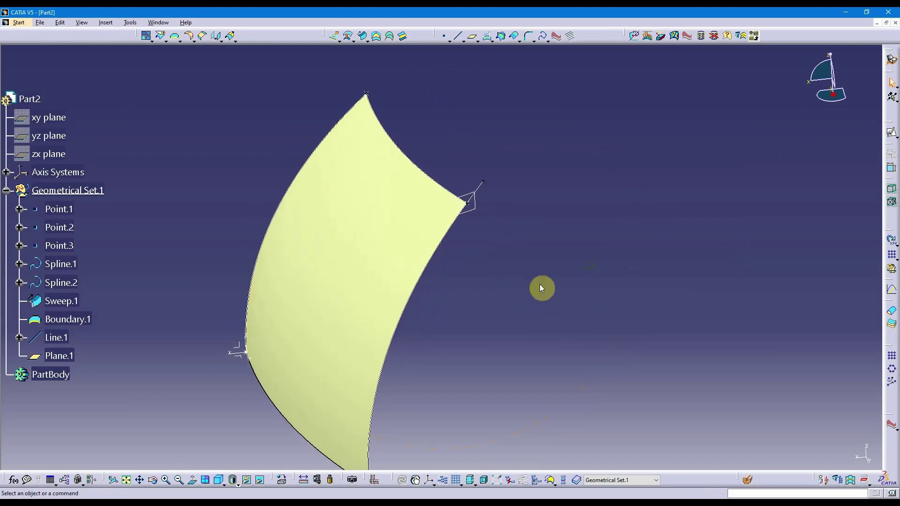
# Start a new positioned sketch on Plane.1 with its origin set to Projection point at Point.3.
pyautogui.click(889, 133)
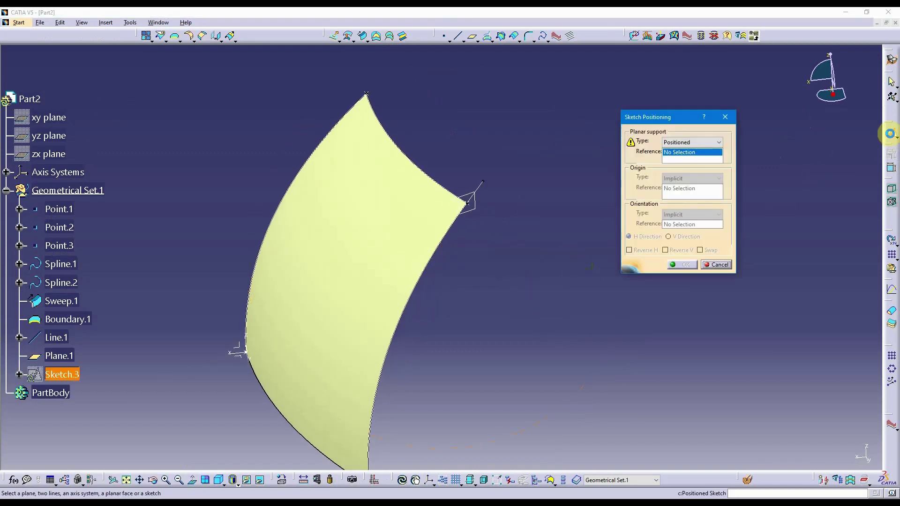
pyautogui.click(477, 212)
pyautogui.click(688, 178)
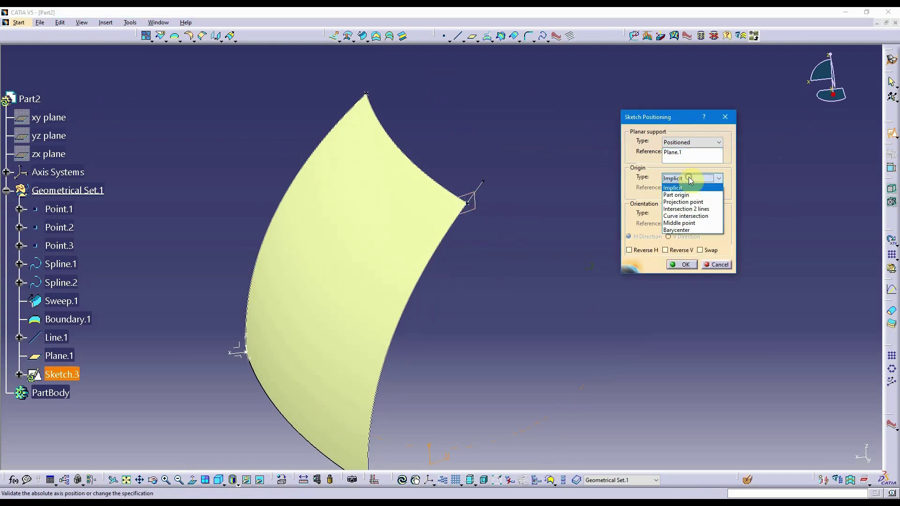
pyautogui.click(683, 201)
pyautogui.click(473, 207)
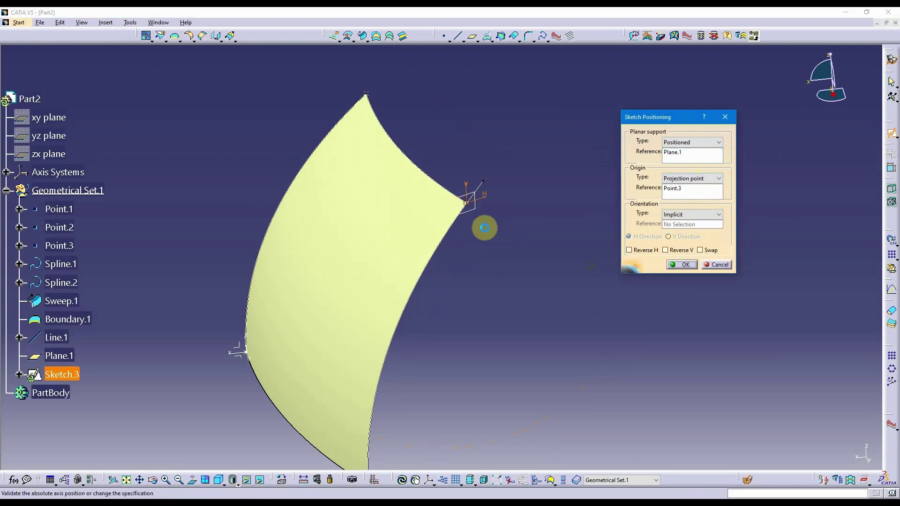
# Examine how the implicit H and V axes are oriented relative to the surface edges and the line at Point.3.
pyautogui.scroll(5, 482, 225)
pyautogui.moveTo(517, 293); pyautogui.dragTo(487, 241, button='middle')
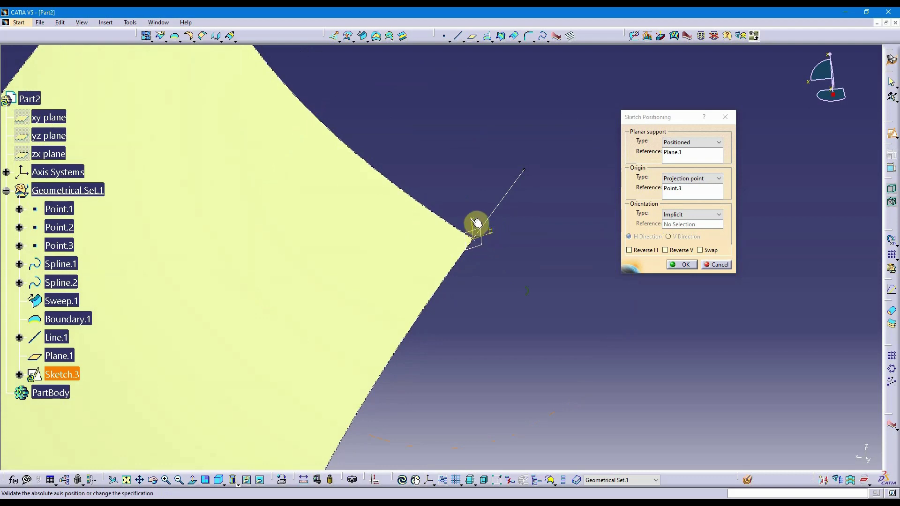
pyautogui.click(703, 251)
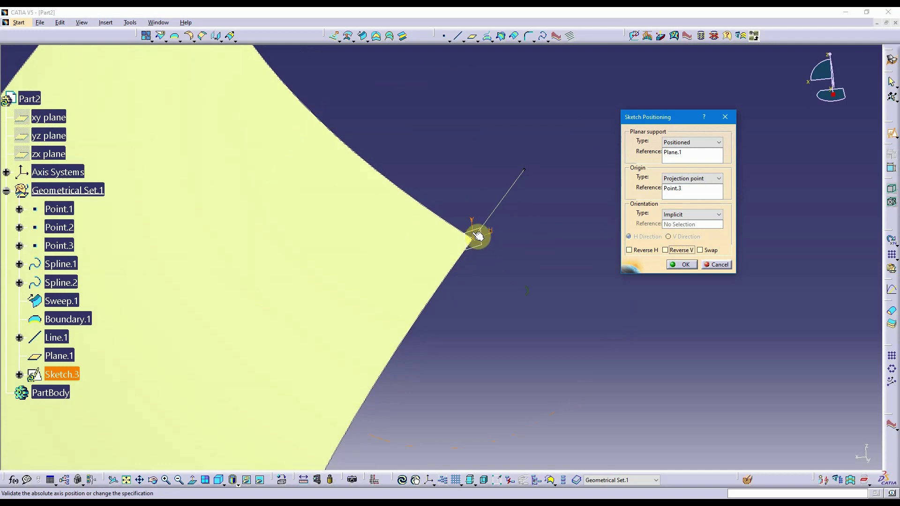
pyautogui.moveTo(491, 248)
pyautogui.mouseDown(button='middle')
pyautogui.moveTo(512, 257)
pyautogui.moveTo(519, 297)
pyautogui.moveTo(484, 298)
pyautogui.moveTo(446, 275)
pyautogui.moveTo(484, 259)
pyautogui.moveTo(490, 281)
pyautogui.moveTo(483, 287)
pyautogui.moveTo(488, 257)
pyautogui.moveTo(471, 309)
pyautogui.moveTo(467, 273)
pyautogui.moveTo(468, 293)
pyautogui.moveTo(456, 283)
pyautogui.mouseUp(button='middle')
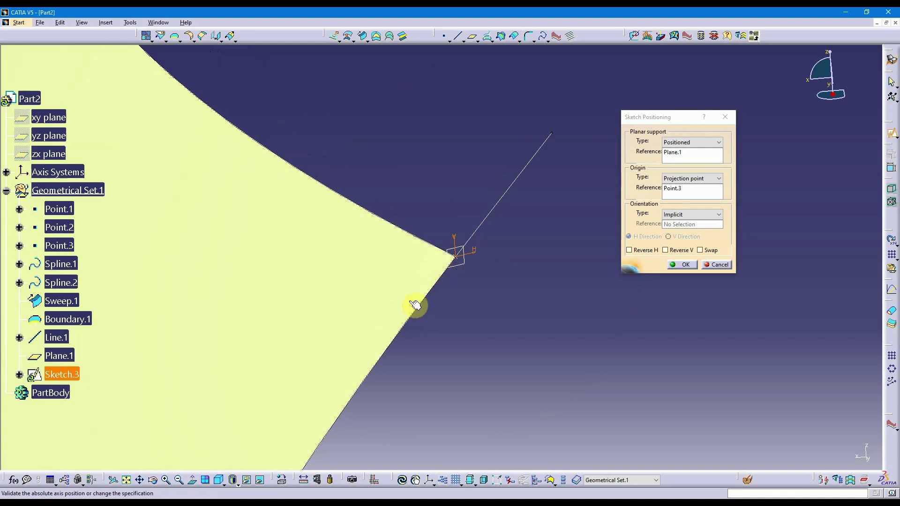
pyautogui.moveTo(415, 305)
pyautogui.mouseDown(button='middle')
pyautogui.moveTo(418, 322)
pyautogui.moveTo(380, 359)
pyautogui.mouseUp(button='middle')
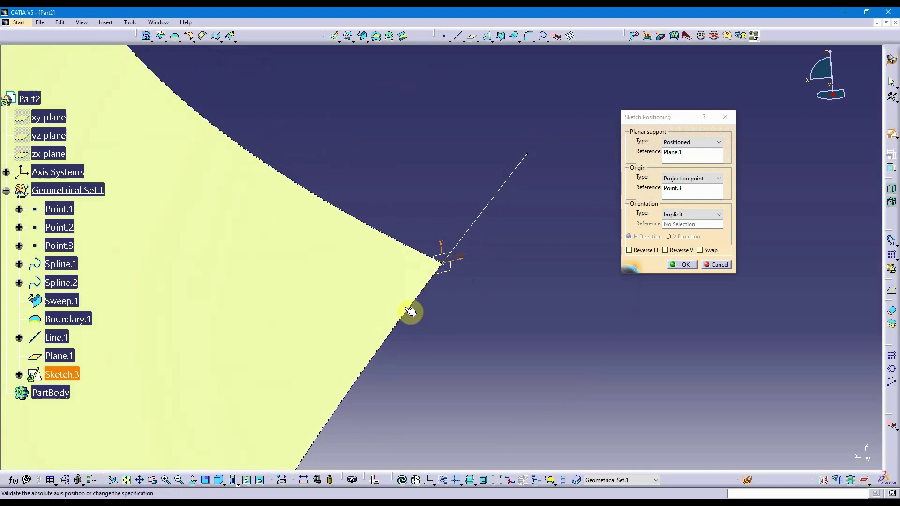
pyautogui.moveTo(436, 291); pyautogui.dragTo(477, 216, button='middle')
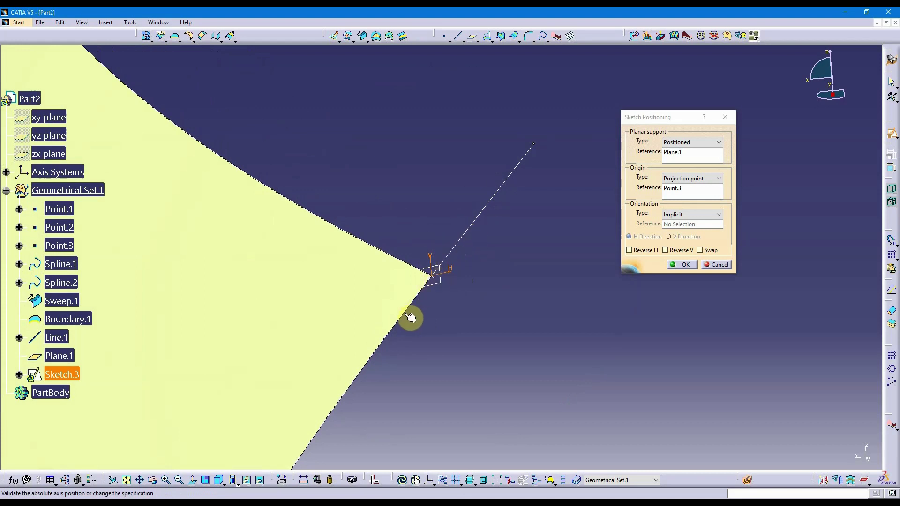
pyautogui.moveTo(350, 336)
pyautogui.mouseDown(button='middle')
pyautogui.moveTo(361, 376)
pyautogui.moveTo(364, 305)
pyautogui.moveTo(375, 365)
pyautogui.mouseUp(button='middle')
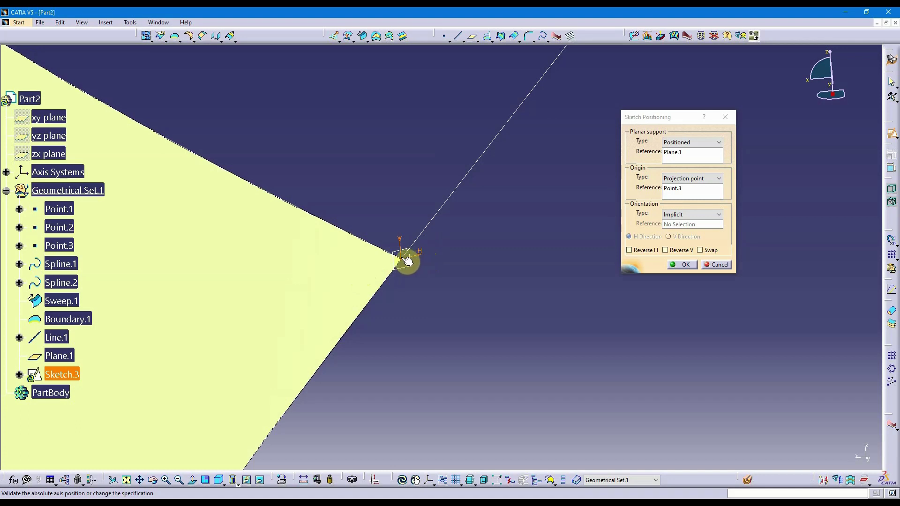
# Try the X Axis and Y Axis orientation types and compare the resulting sketch axes with the surface.
pyautogui.click(703, 215)
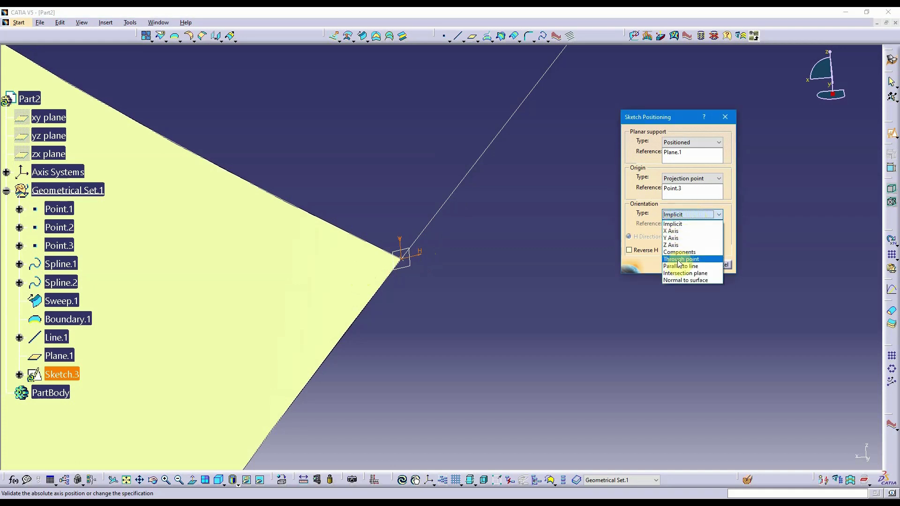
pyautogui.click(687, 232)
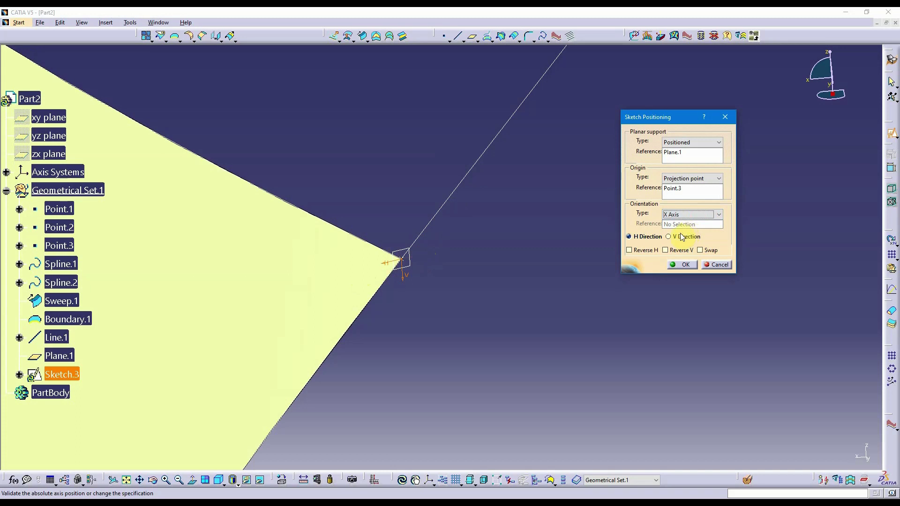
pyautogui.moveTo(530, 327)
pyautogui.mouseDown(button='middle')
pyautogui.moveTo(516, 434)
pyautogui.moveTo(464, 193)
pyautogui.moveTo(423, 308)
pyautogui.moveTo(356, 358)
pyautogui.mouseUp(button='middle')
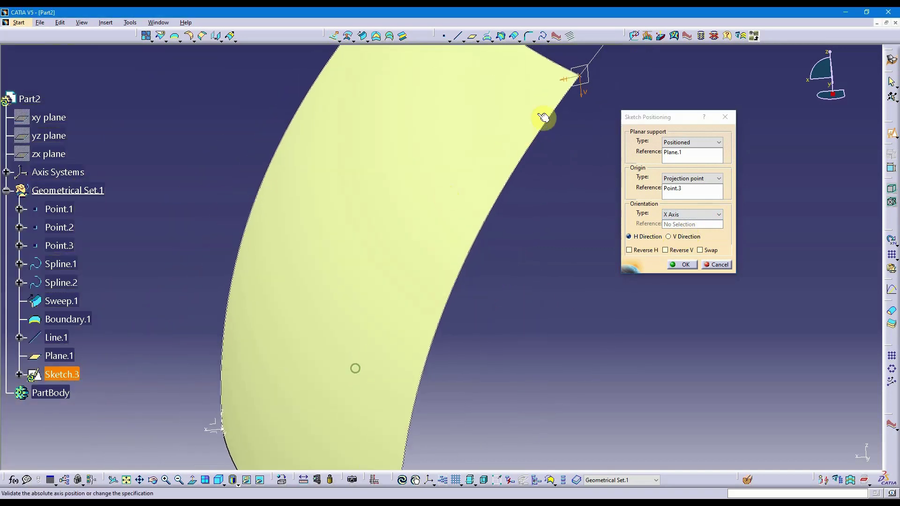
pyautogui.moveTo(421, 321); pyautogui.dragTo(402, 289, button='middle')
pyautogui.click(689, 215)
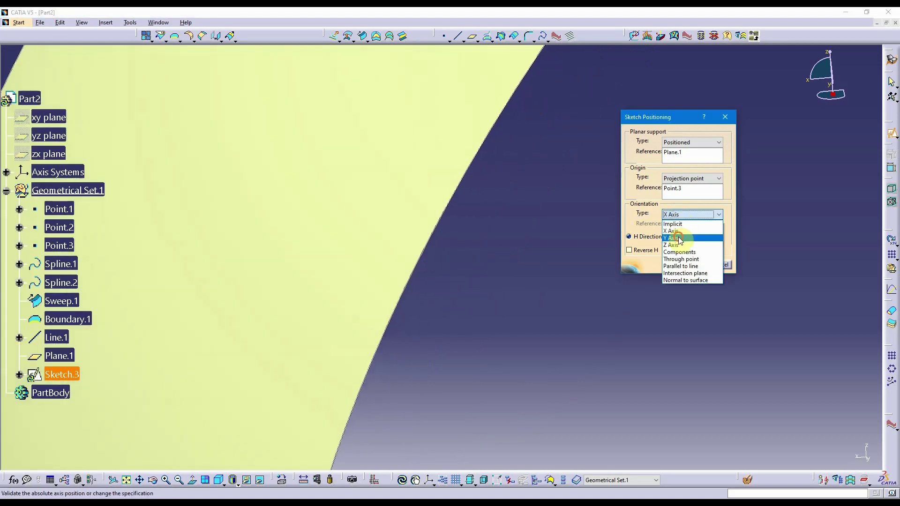
pyautogui.click(675, 232)
pyautogui.moveTo(466, 344)
pyautogui.mouseDown(button='middle')
pyautogui.moveTo(476, 345)
pyautogui.moveTo(486, 263)
pyautogui.moveTo(497, 289)
pyautogui.moveTo(524, 276)
pyautogui.mouseUp(button='middle')
# Orient the sketch's H direction parallel to Line.1, reverse both H and V, and confirm the sketch positioning.
pyautogui.click(696, 215)
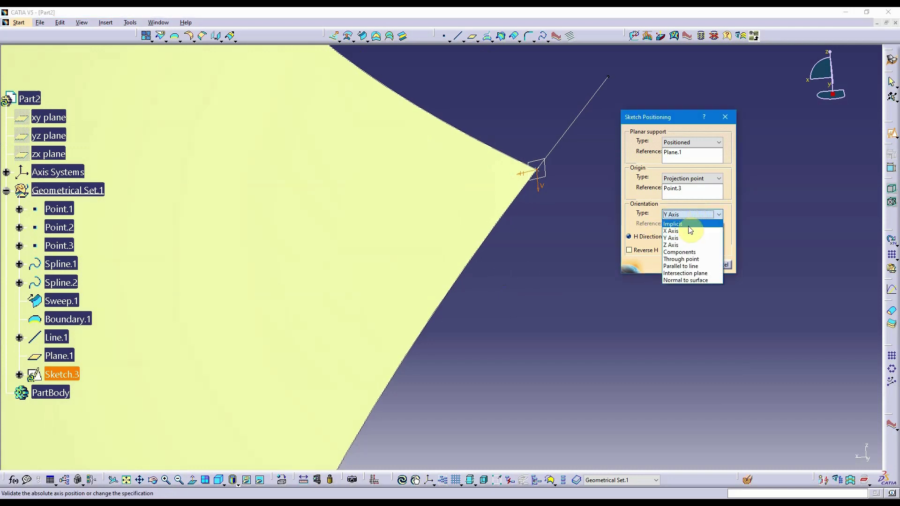
pyautogui.click(682, 266)
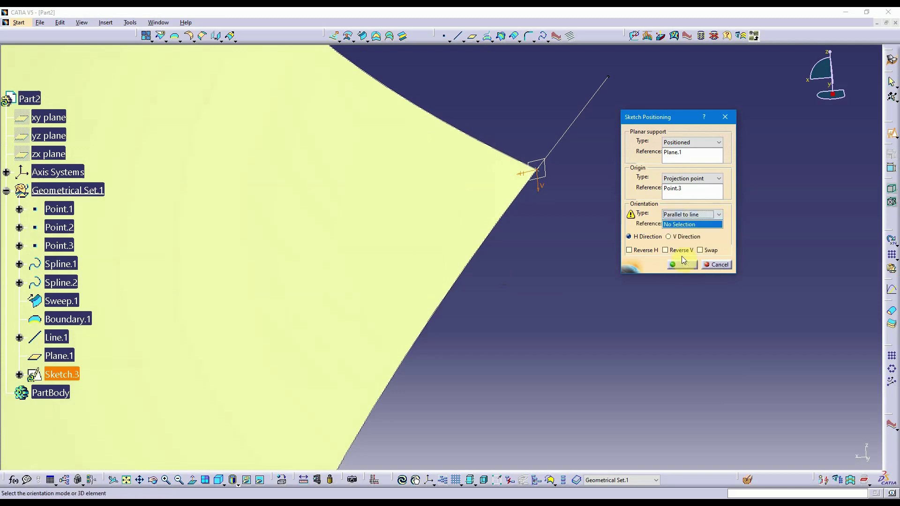
pyautogui.click(561, 147)
pyautogui.moveTo(555, 247); pyautogui.dragTo(487, 298, button='middle')
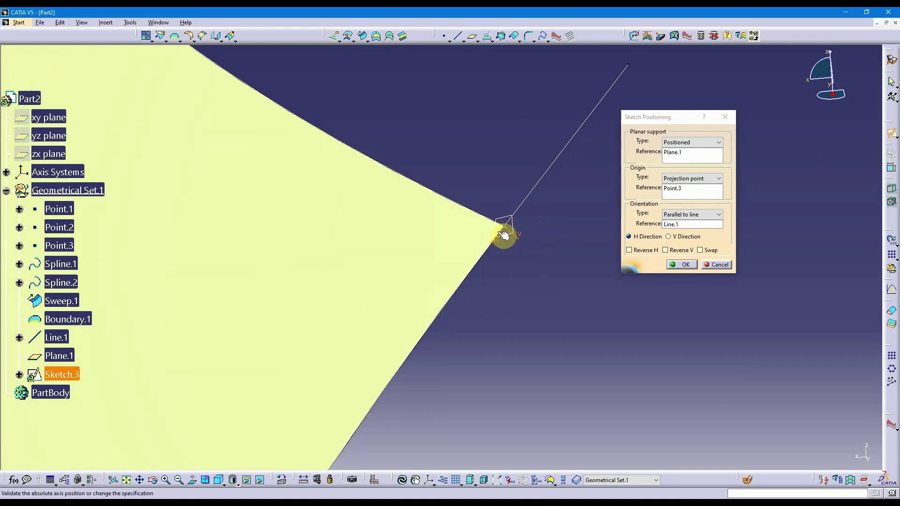
pyautogui.click(639, 251)
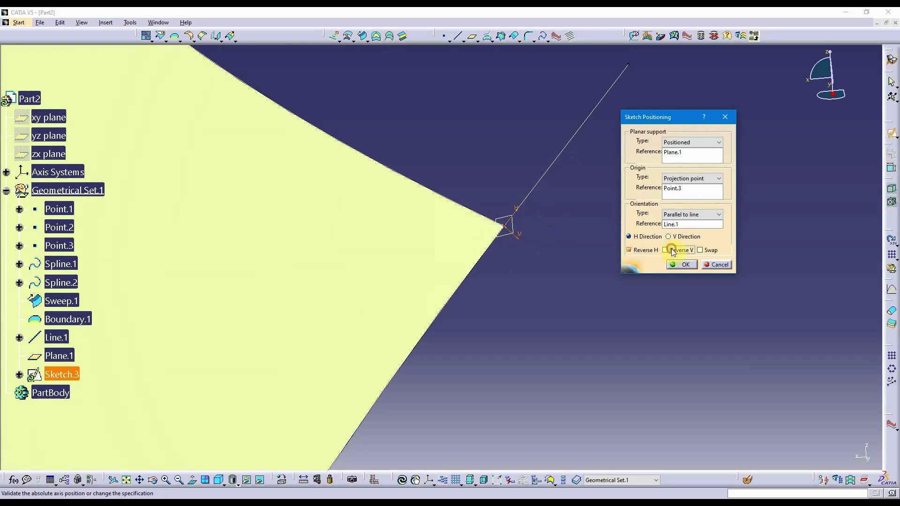
pyautogui.moveTo(537, 259)
pyautogui.mouseDown(button='middle')
pyautogui.moveTo(530, 279)
pyautogui.moveTo(533, 271)
pyautogui.mouseUp(button='middle')
pyautogui.click(683, 265)
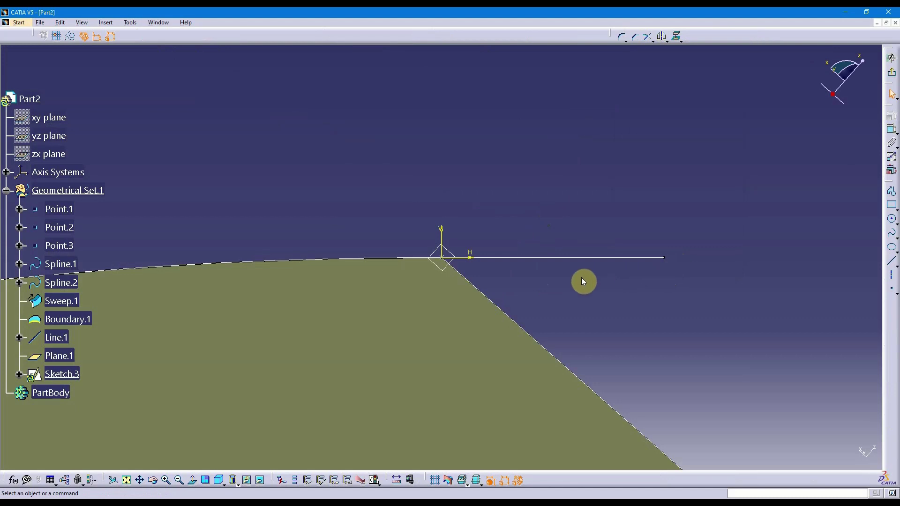
# With the view normal to the sketch, draw a profile from the origin along Line.1, followed by a downward-curving tangent arc.
pyautogui.moveTo(584, 281)
pyautogui.mouseDown(button='middle')
pyautogui.moveTo(596, 265)
pyautogui.moveTo(598, 322)
pyautogui.moveTo(442, 281)
pyautogui.moveTo(472, 327)
pyautogui.moveTo(488, 311)
pyautogui.moveTo(508, 363)
pyautogui.moveTo(498, 343)
pyautogui.mouseUp(button='middle')
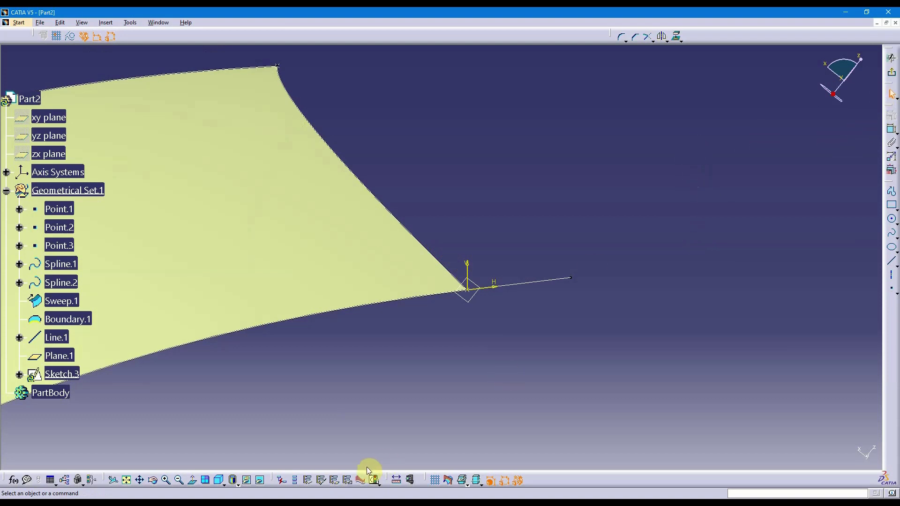
pyautogui.moveTo(498, 373); pyautogui.dragTo(452, 400, button='middle')
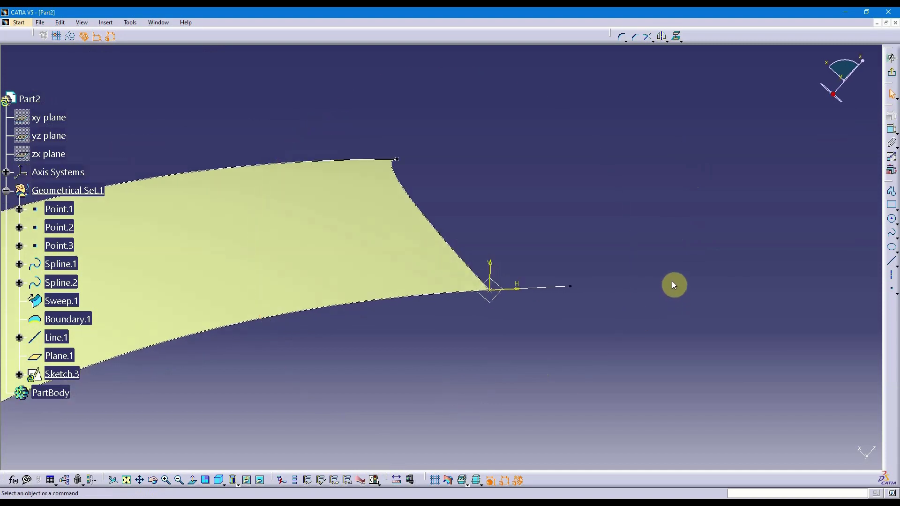
pyautogui.click(194, 482)
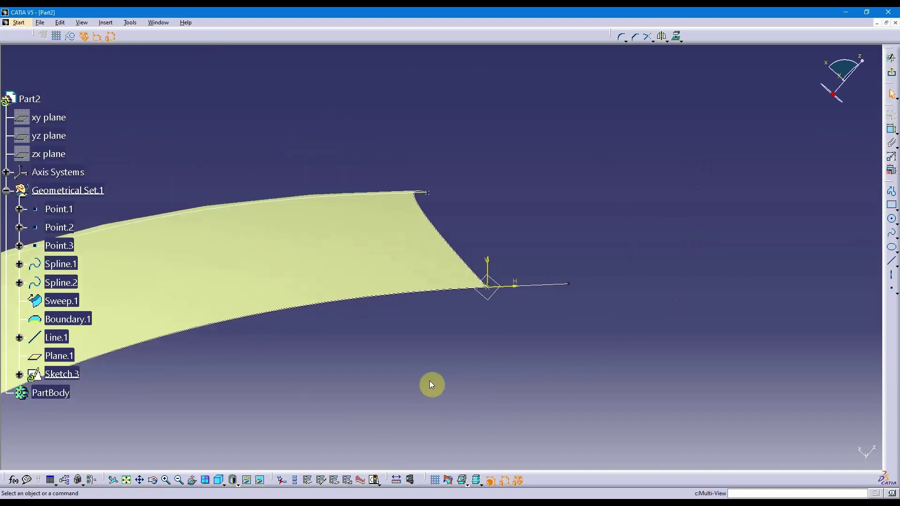
pyautogui.click(893, 202)
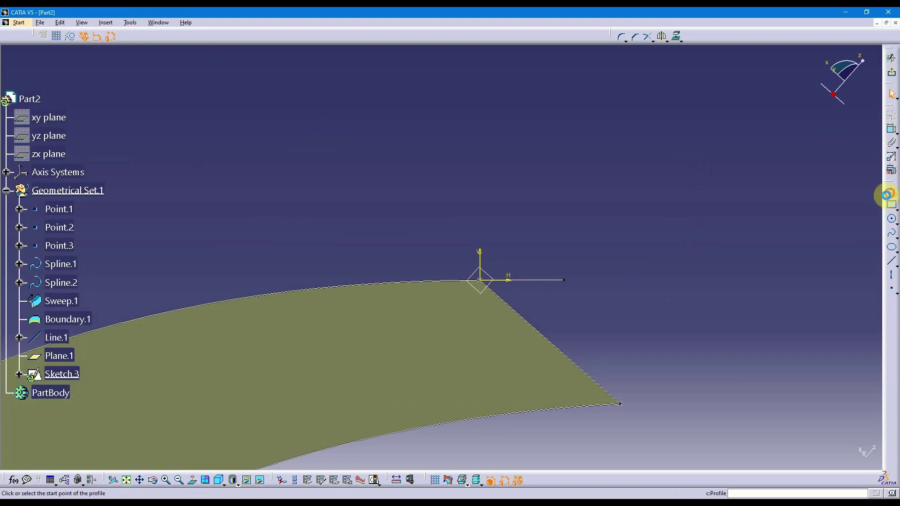
pyautogui.click(483, 281)
pyautogui.click(554, 282)
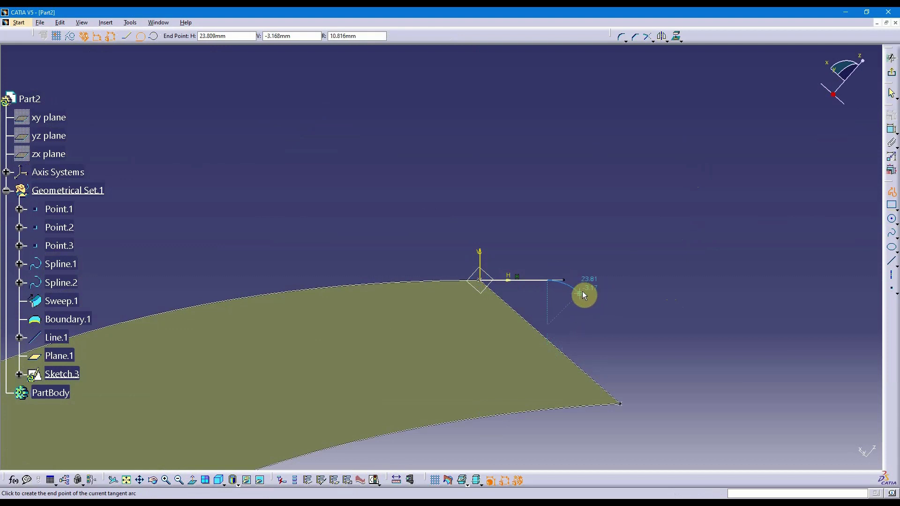
pyautogui.click(598, 297)
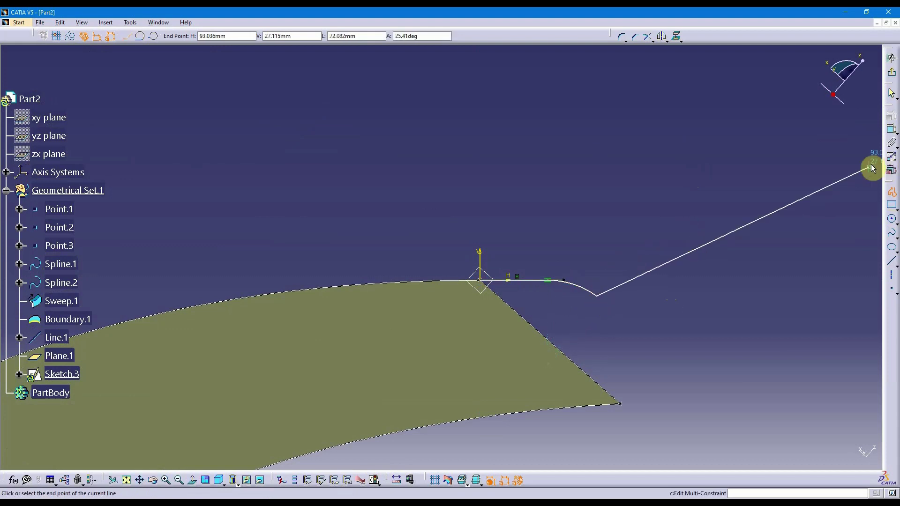
pyautogui.click(892, 96)
pyautogui.click(891, 99)
# Exit the sketch and inspect how the profile extends from the swept surface's corner at Point.3.
pyautogui.moveTo(400, 284)
pyautogui.mouseDown(button='middle')
pyautogui.moveTo(394, 278)
pyautogui.moveTo(448, 326)
pyautogui.moveTo(464, 365)
pyautogui.moveTo(484, 374)
pyautogui.moveTo(526, 335)
pyautogui.mouseUp(button='middle')
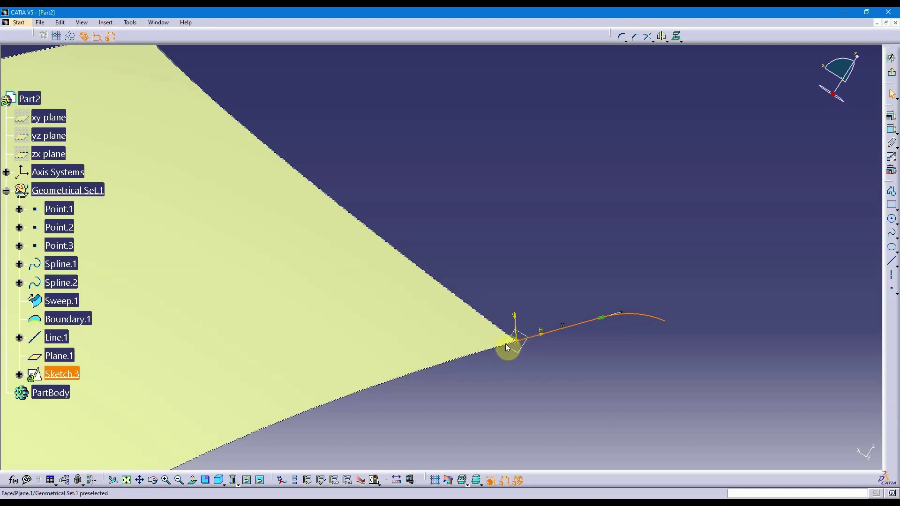
pyautogui.moveTo(509, 308); pyautogui.dragTo(527, 314, button='middle')
pyautogui.scroll(1, 558, 284)
pyautogui.moveTo(576, 288); pyautogui.dragTo(598, 299, button='middle')
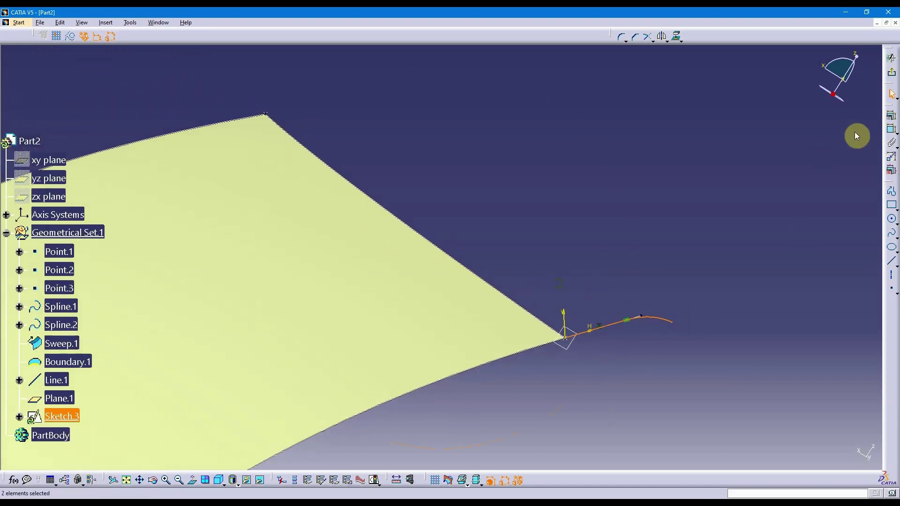
pyautogui.click(889, 80)
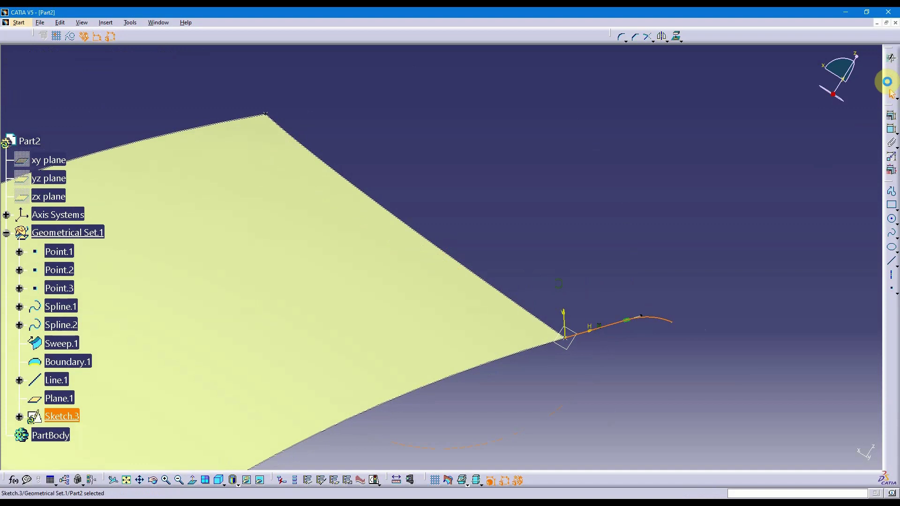
pyautogui.moveTo(521, 323); pyautogui.dragTo(653, 320, button='middle')
pyautogui.moveTo(653, 320)
pyautogui.keyDown('ctrl'); pyautogui.mouseDown(button='middle')
pyautogui.moveTo(663, 361)
pyautogui.moveTo(624, 438)
pyautogui.mouseUp(button='middle'); pyautogui.keyUp('ctrl')
pyautogui.keyDown('ctrl'); pyautogui.moveTo(442, 406); pyautogui.dragTo(503, 337, button='middle'); pyautogui.keyUp('ctrl')
pyautogui.scroll(1, 483, 334)
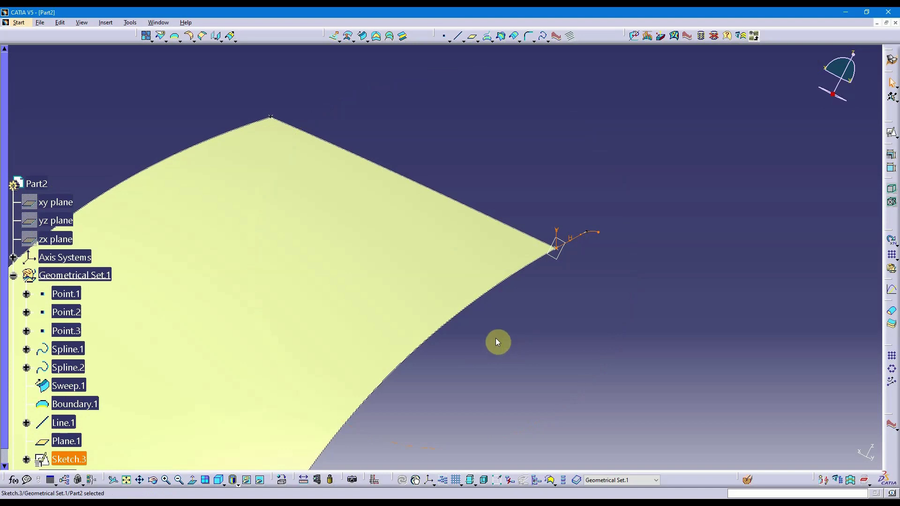